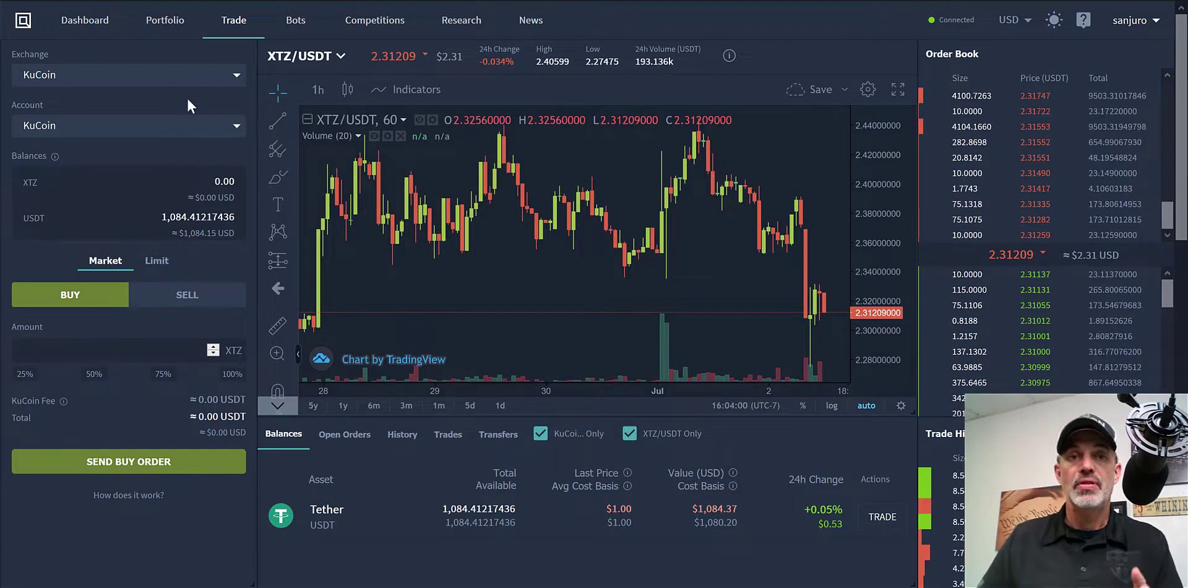
Switch the trade screen's exchange to Coinbase Pro and begin adding a Coinbase Pro account
left_click(238, 81)
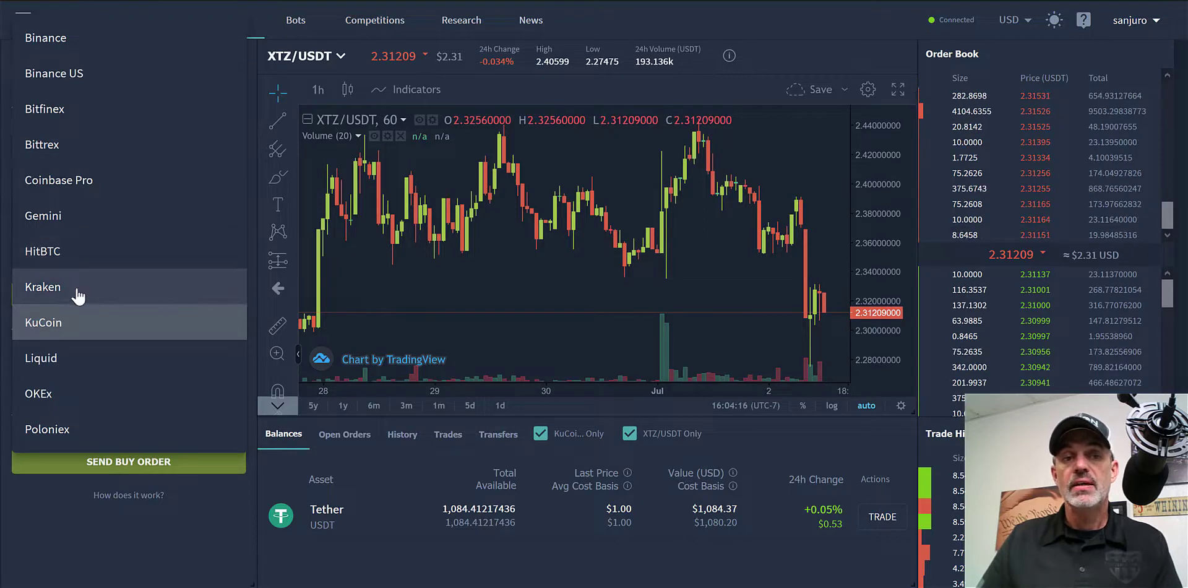
left_click(87, 197)
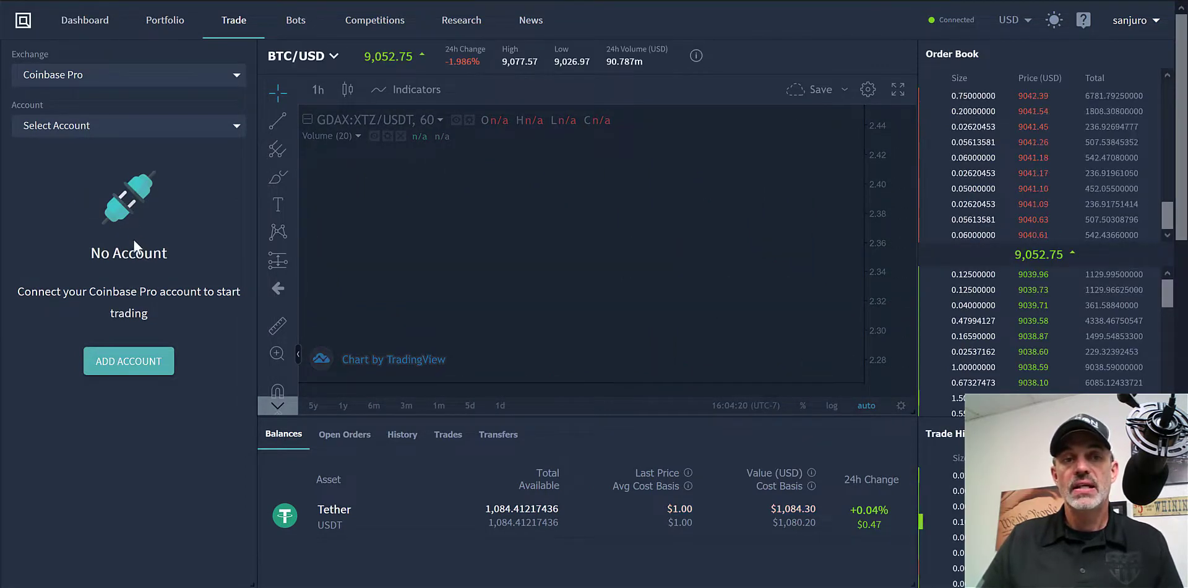
left_click(141, 364)
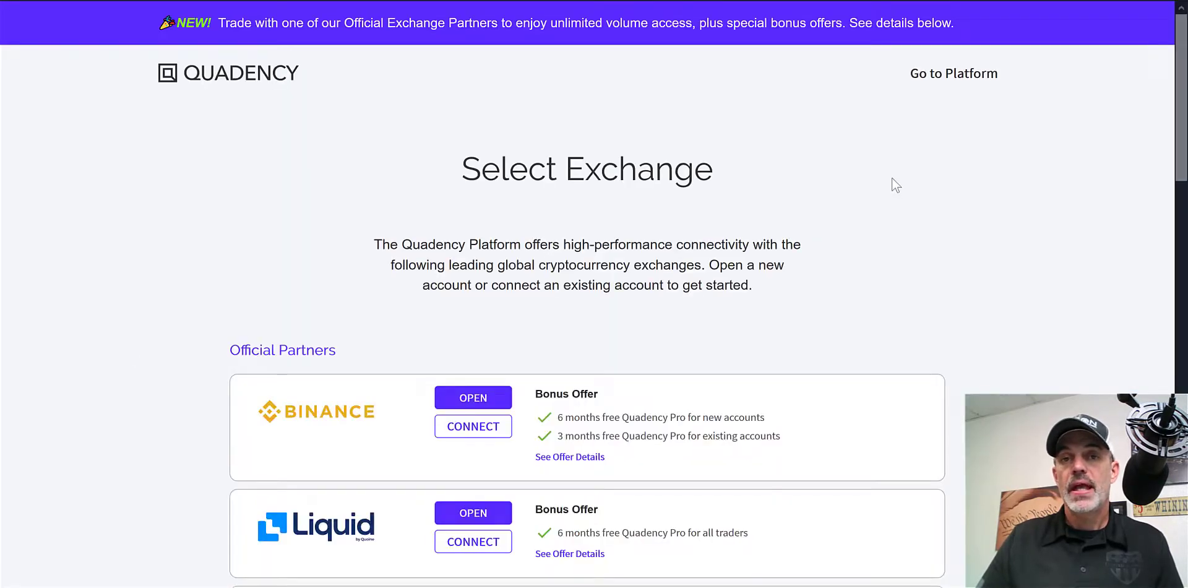
Scroll the exchange list, highlighting the Liquid bonus and KuCoin existing-account offers
left_click_drag(1182, 48, 1182, 113)
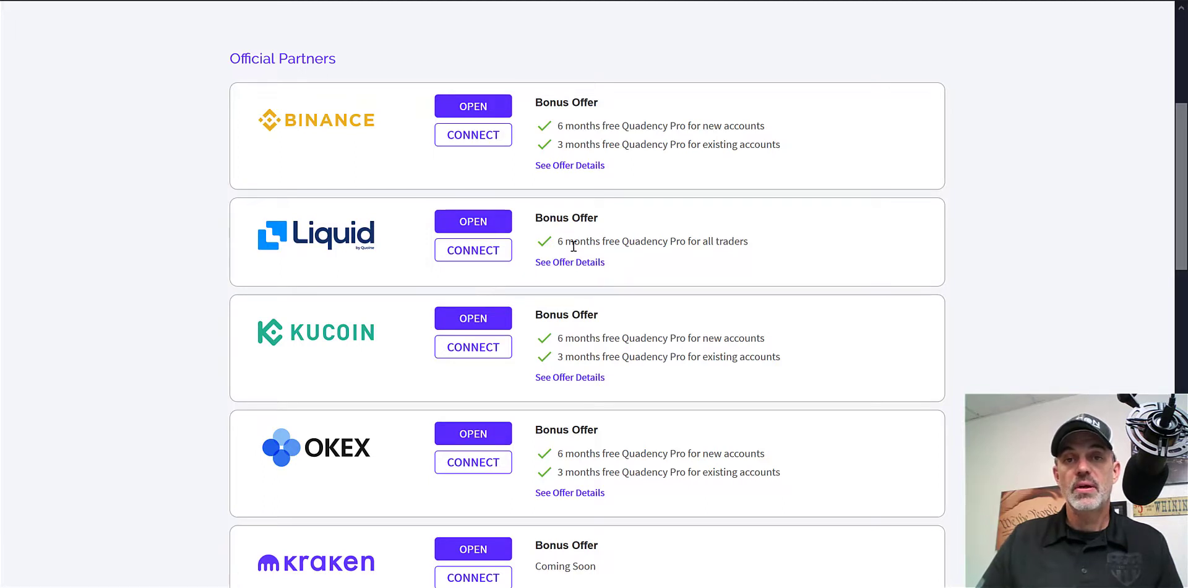
left_click_drag(573, 241, 654, 261)
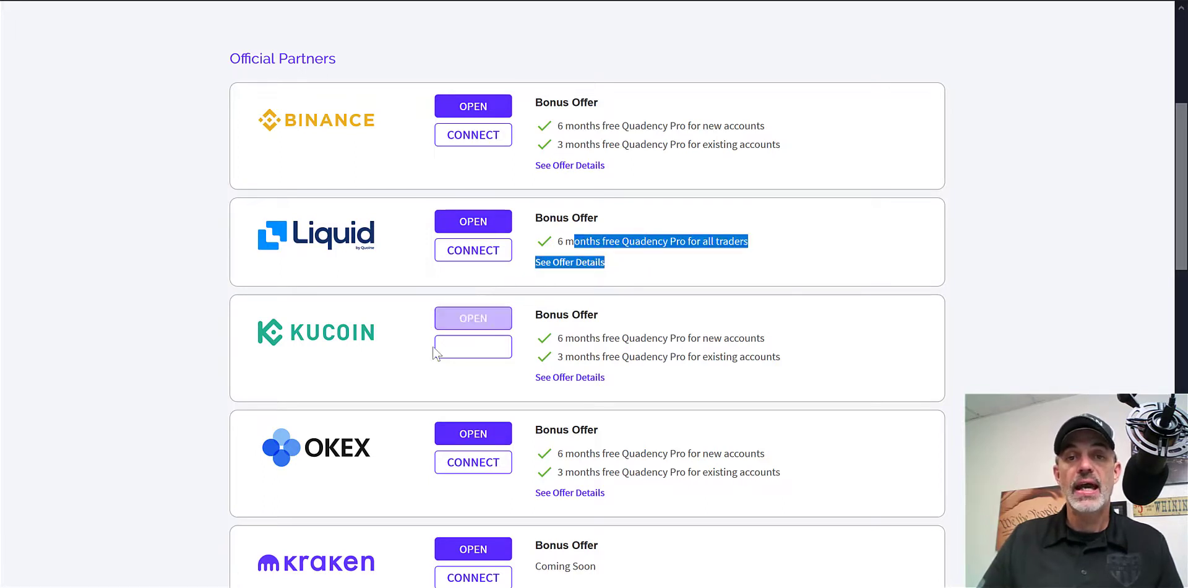
left_click_drag(557, 359, 787, 365)
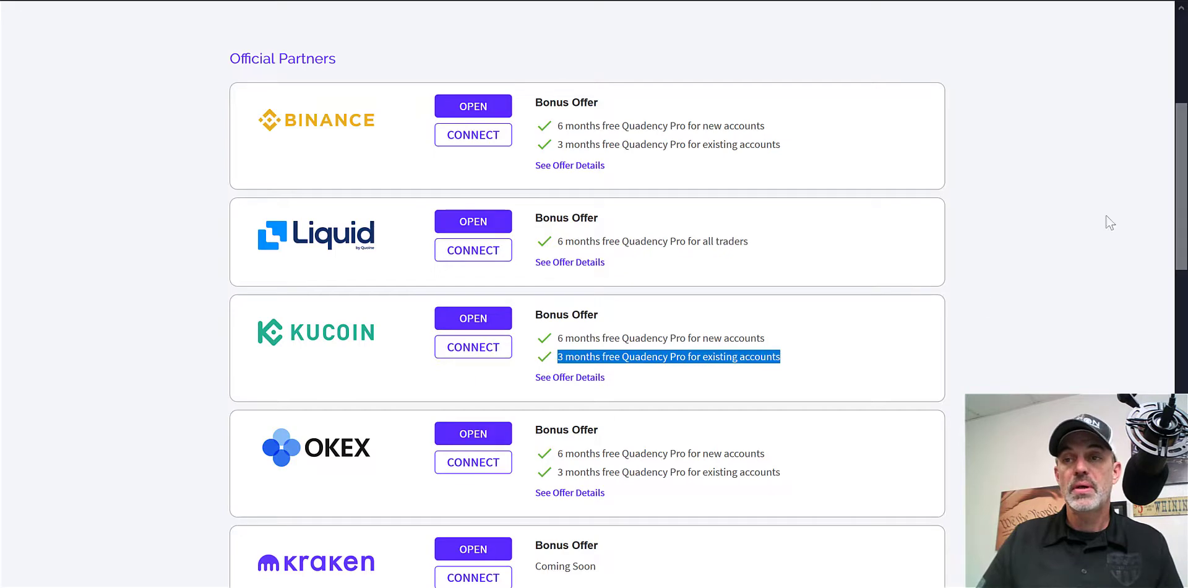
left_click_drag(1182, 142, 1183, 302)
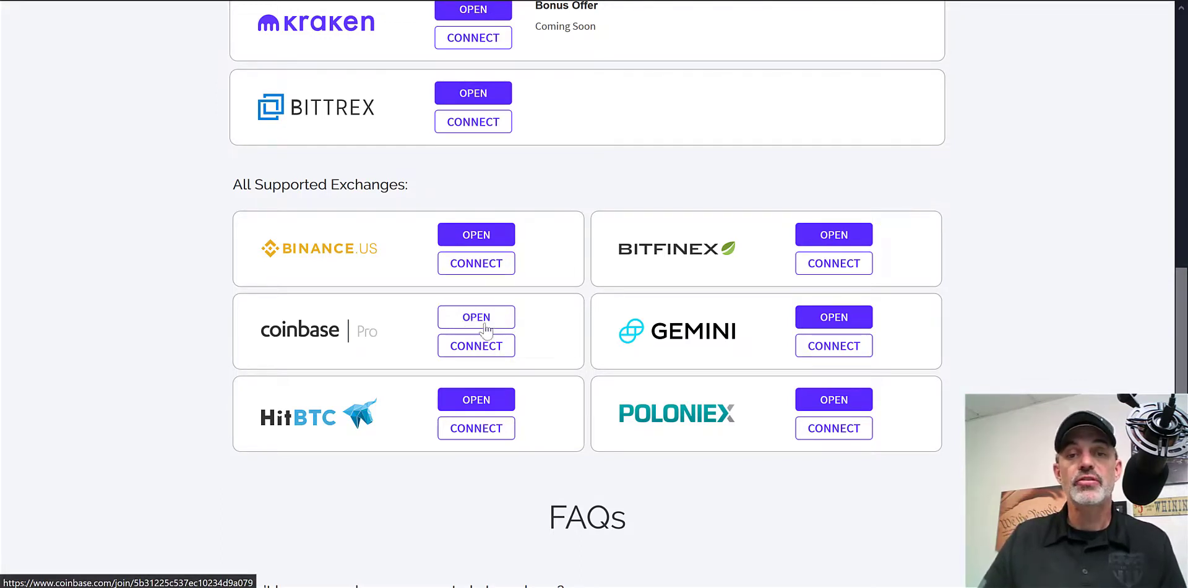
Open the Coinbase Pro connect form, then switch to Coinbase Pro's API Settings page
left_click(485, 350)
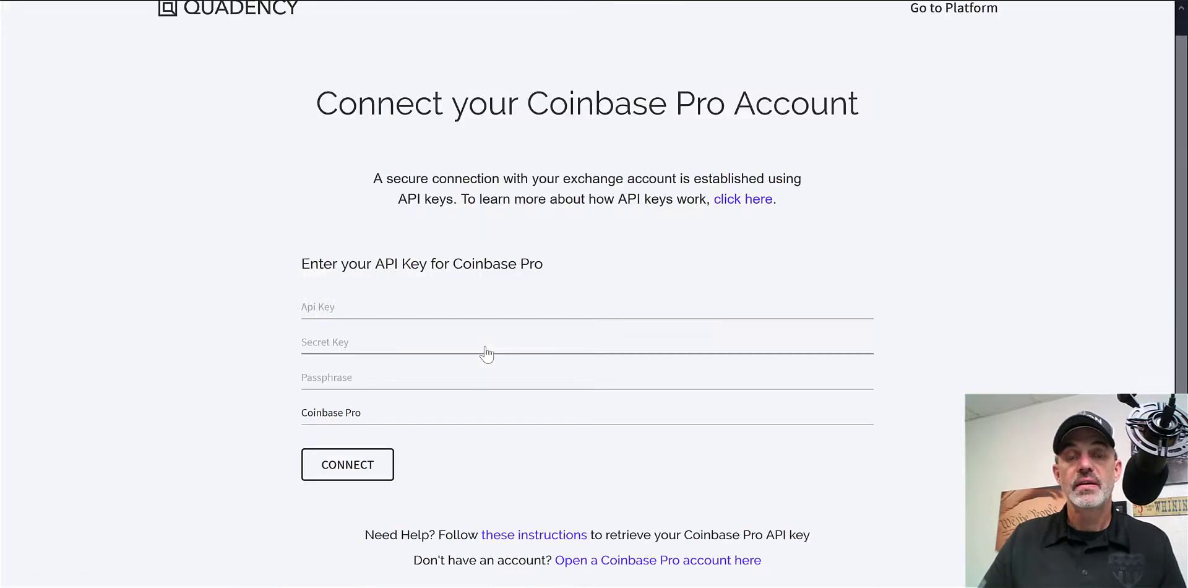
left_click(462, 311)
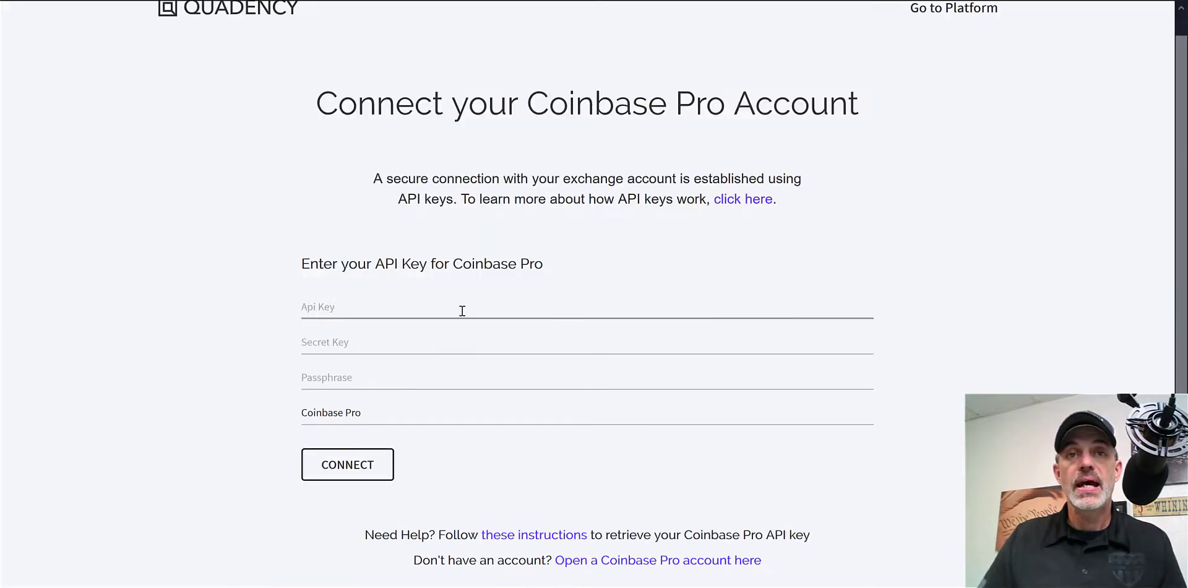
key("alt+Tab")
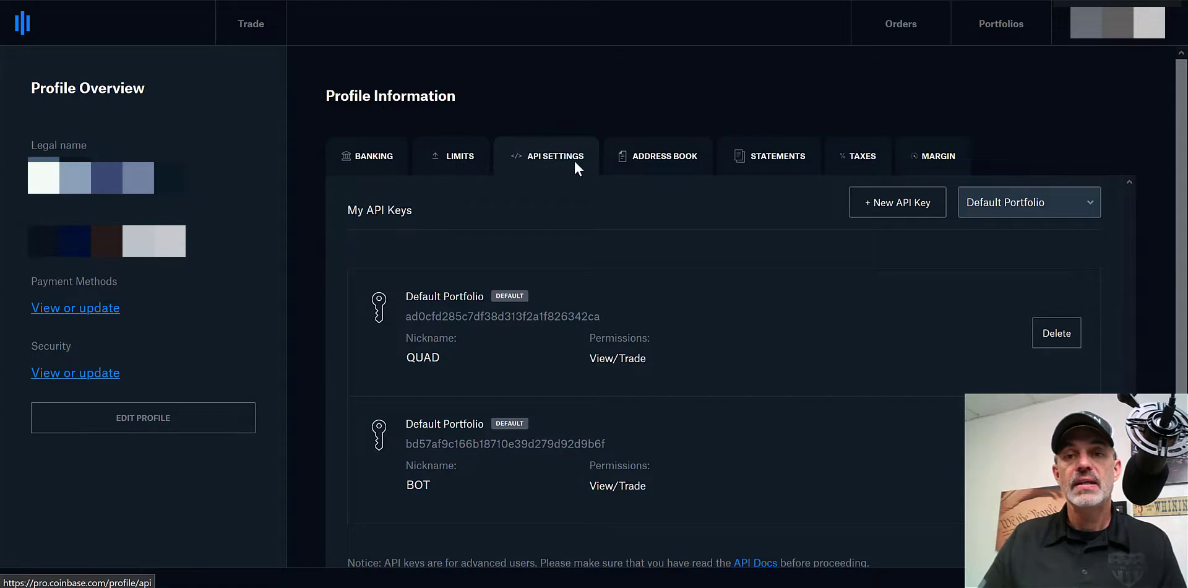
Start a new API key nicknamed TEST with View and Trade permissions
left_click(889, 211)
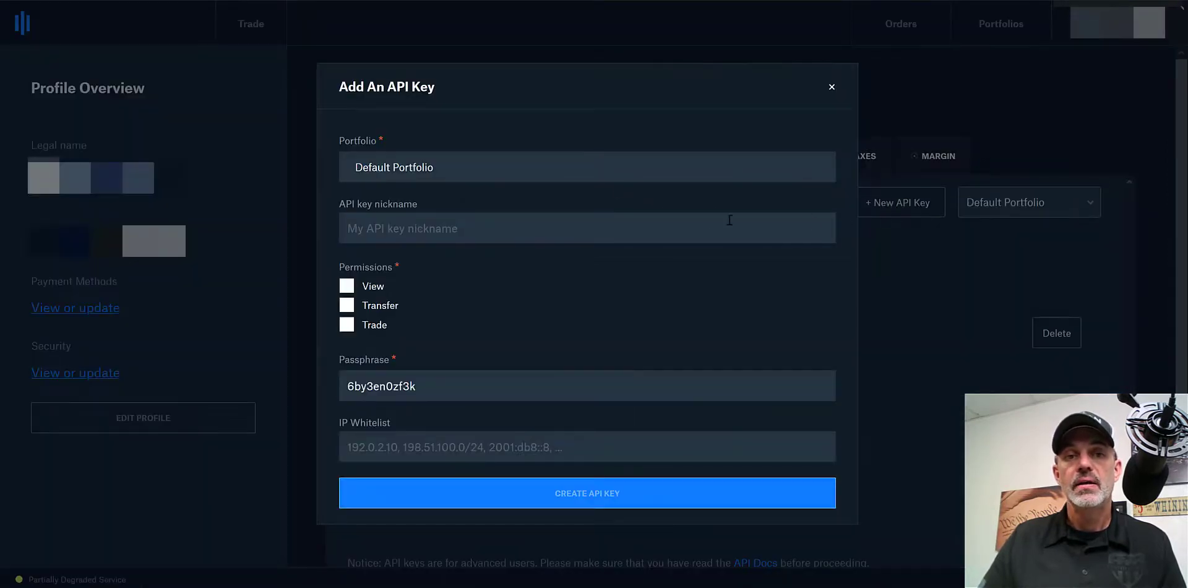
left_click(566, 227)
type("TEST")
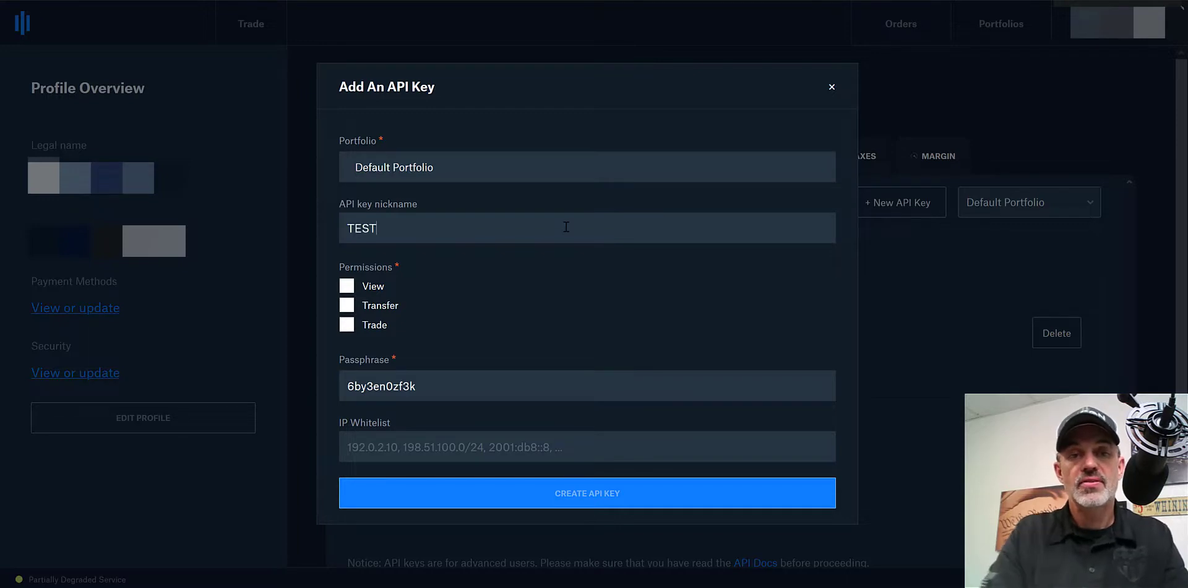
left_click(347, 287)
left_click(347, 325)
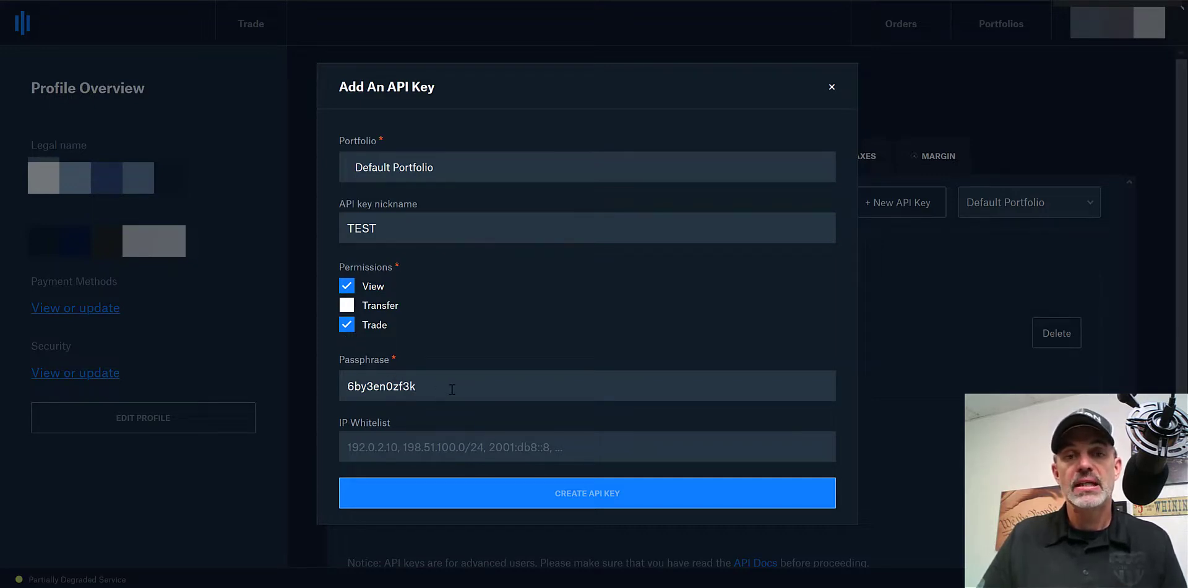
Create the TEST key, pass two-step verification, and copy its secret
left_click(597, 498)
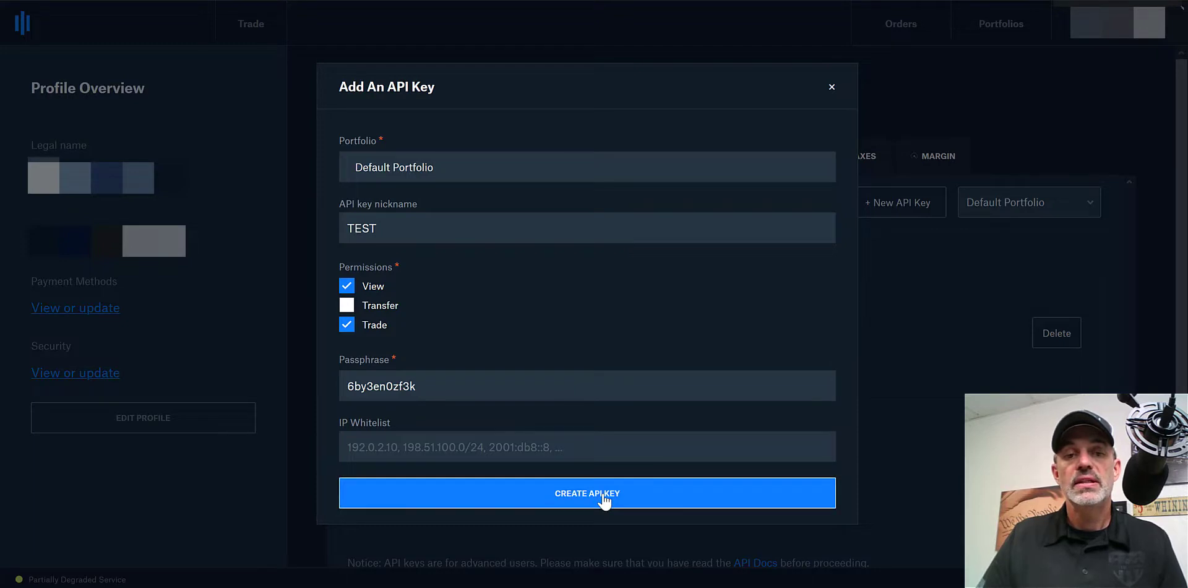
left_click(604, 500)
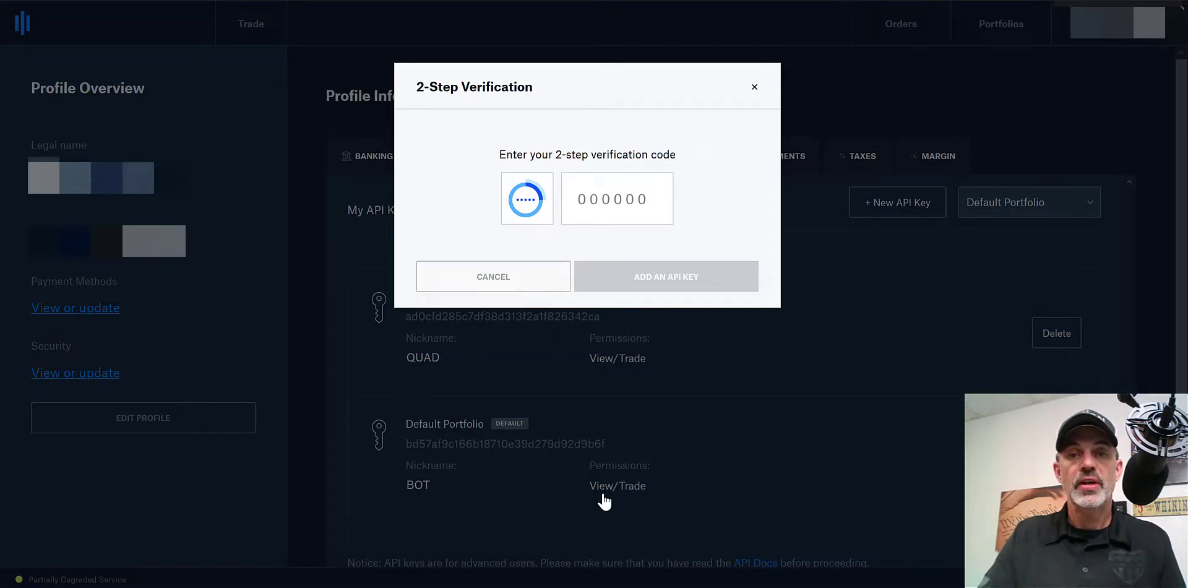
left_click(681, 283)
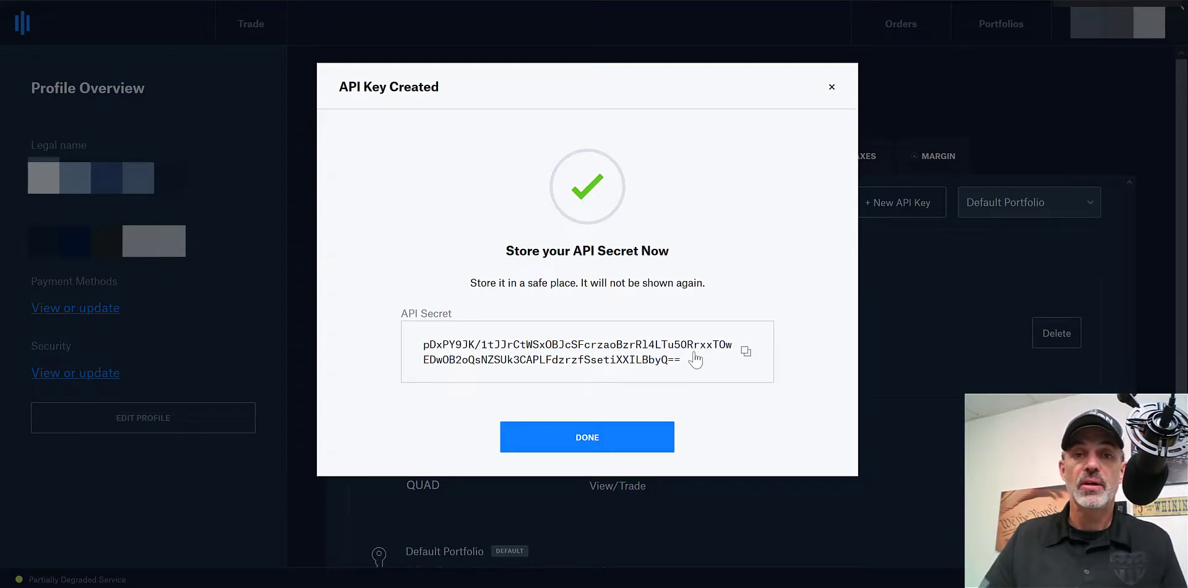
left_click(745, 352)
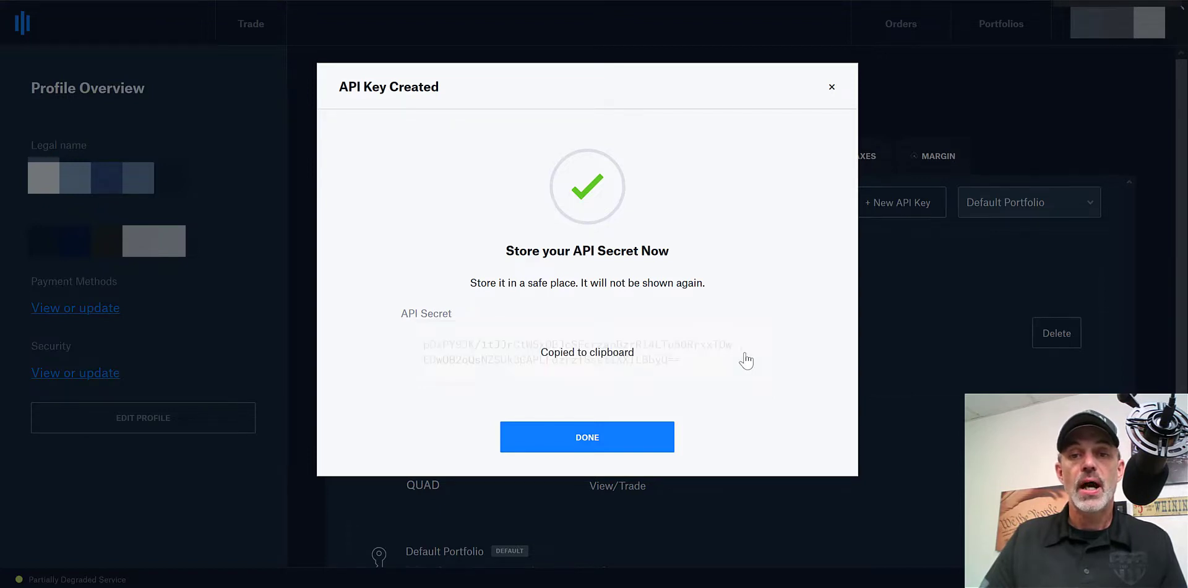
left_click(832, 88)
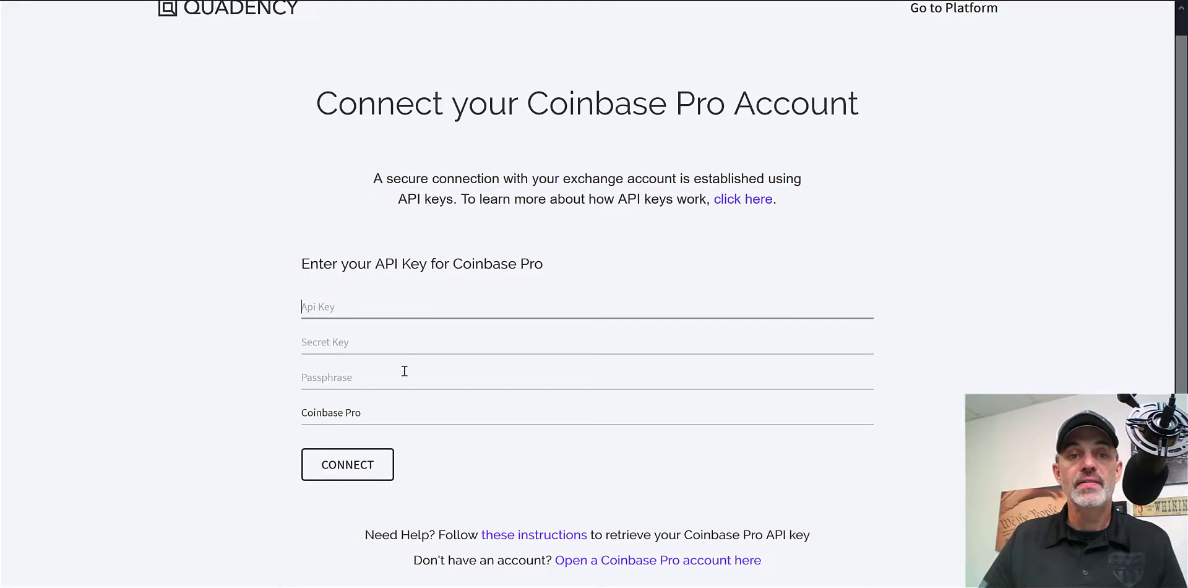
Paste the copied API secret into Quadency's Secret Key field
left_click(405, 342)
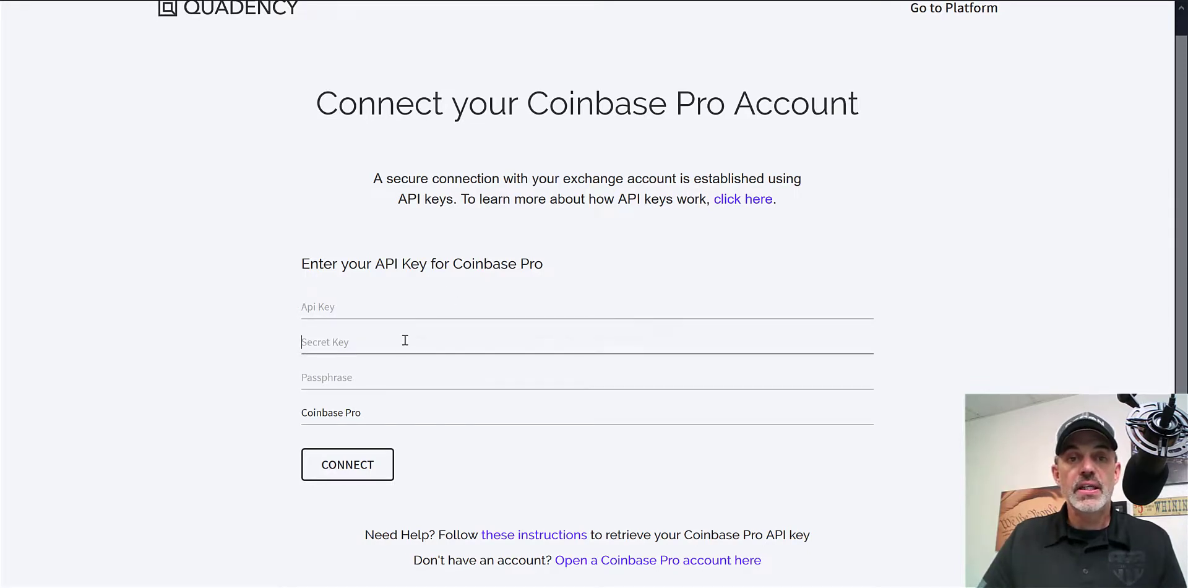
right_click(406, 340)
left_click(444, 394)
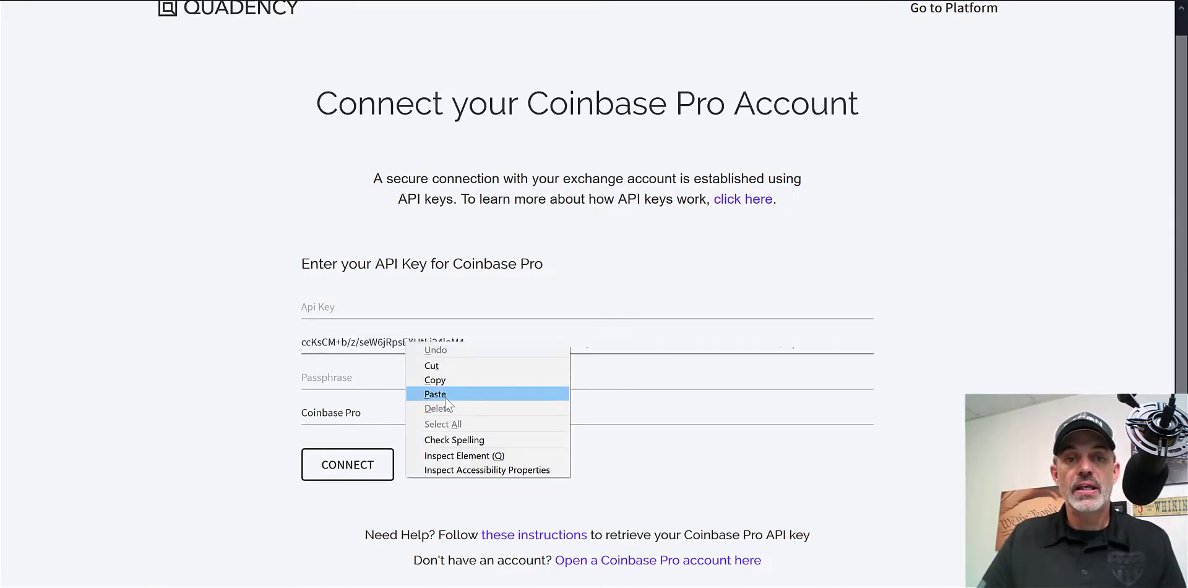
Copy the TEST API key from Coinbase Pro and paste it into Api Key
left_click(409, 308)
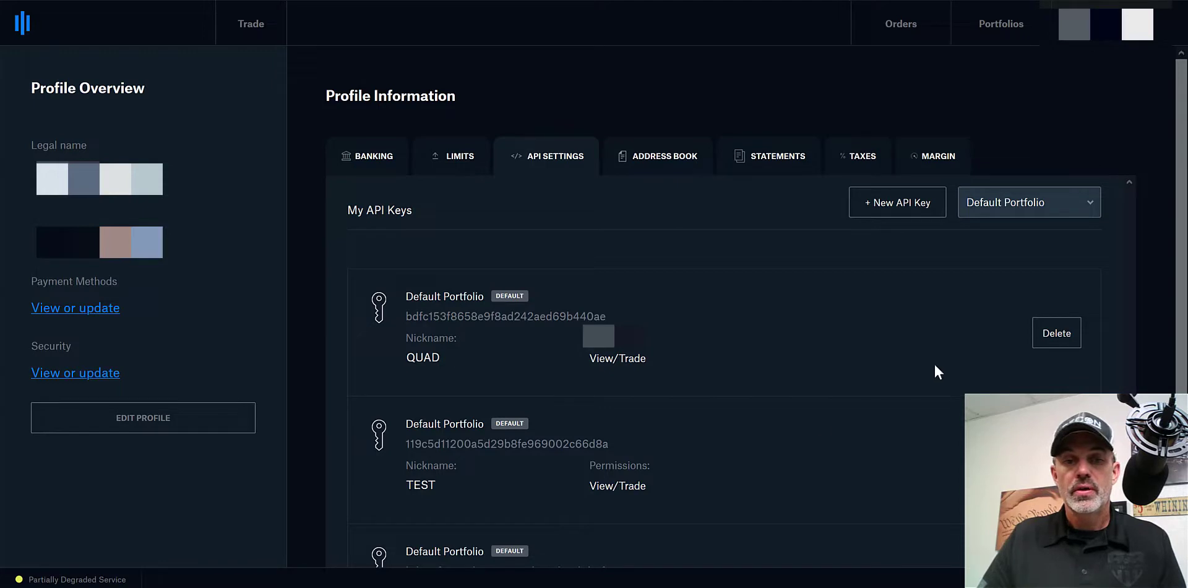
left_click(618, 443)
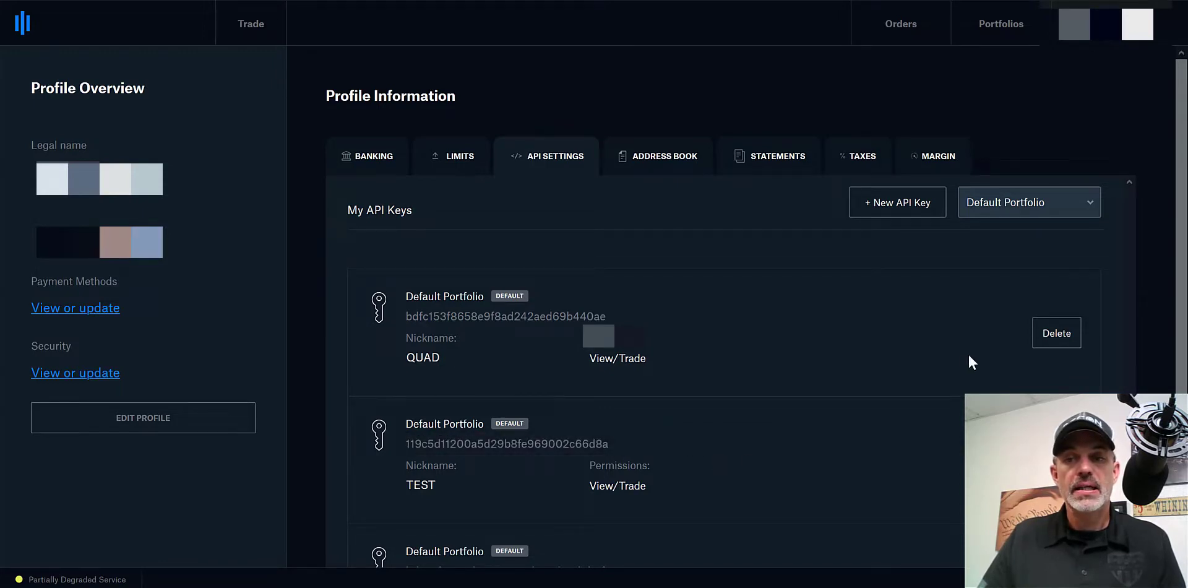
key("alt+Tab")
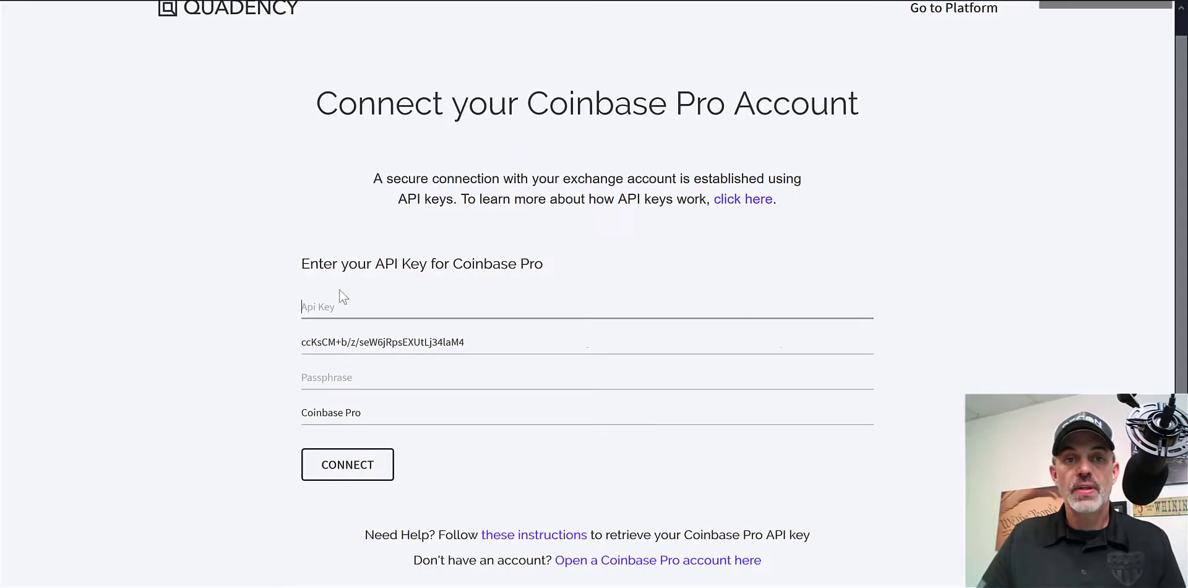
right_click(345, 307)
left_click(378, 362)
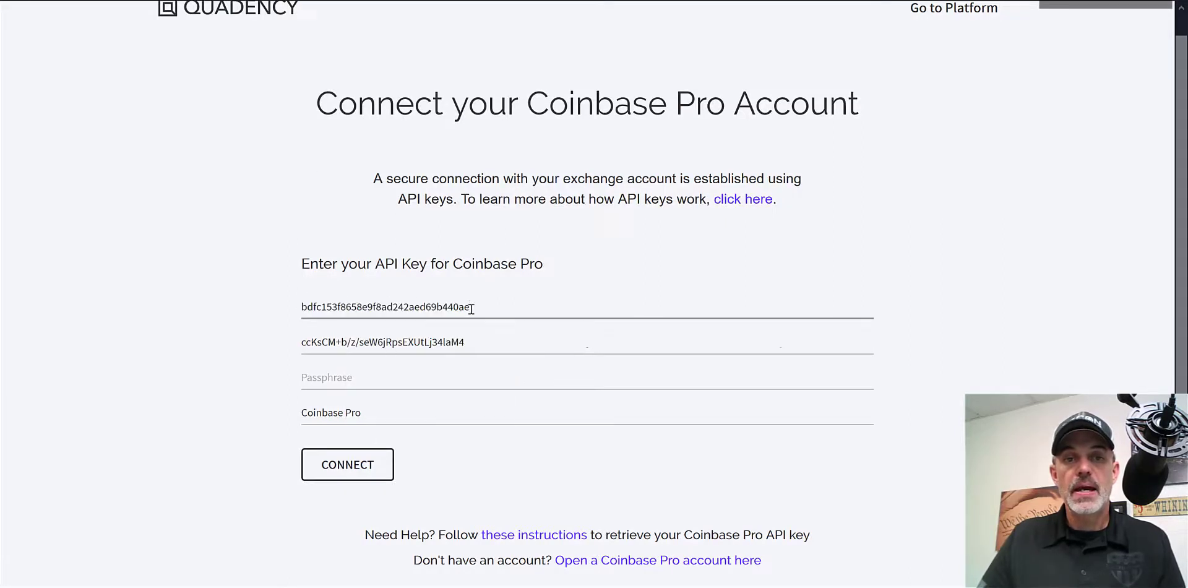
Paste the passphrase and connect the Coinbase Pro account
left_click(448, 373)
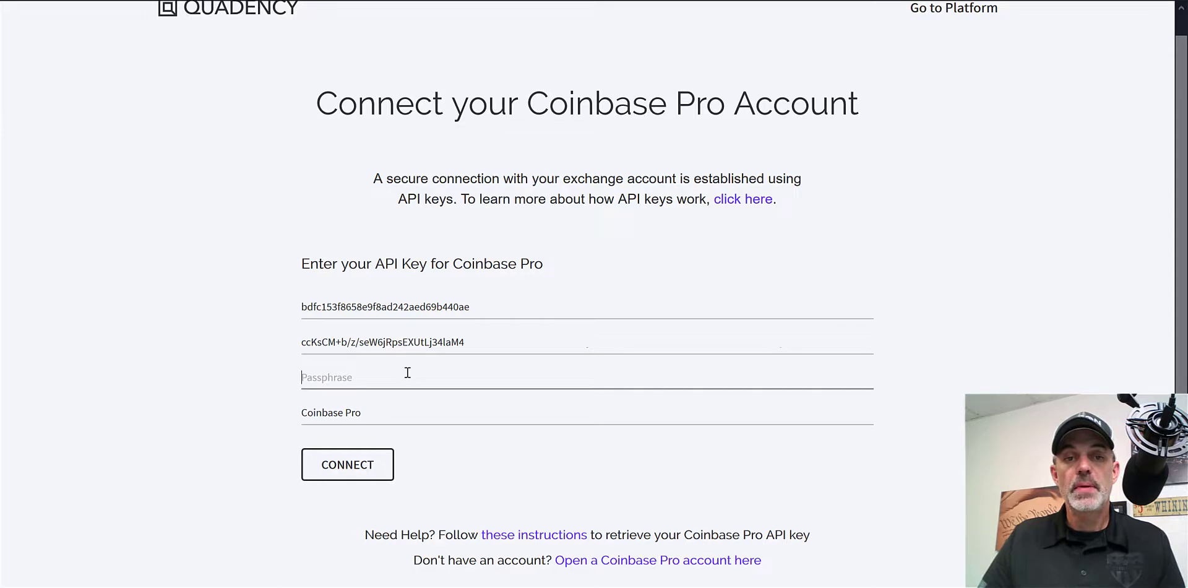
key("ctrl+v")
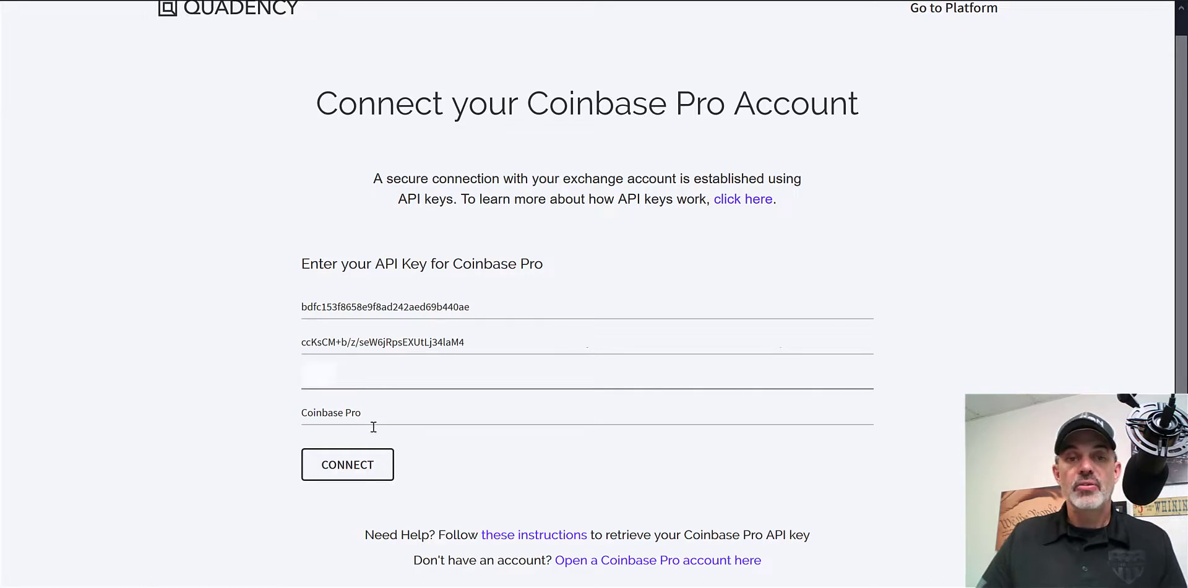
left_click(362, 468)
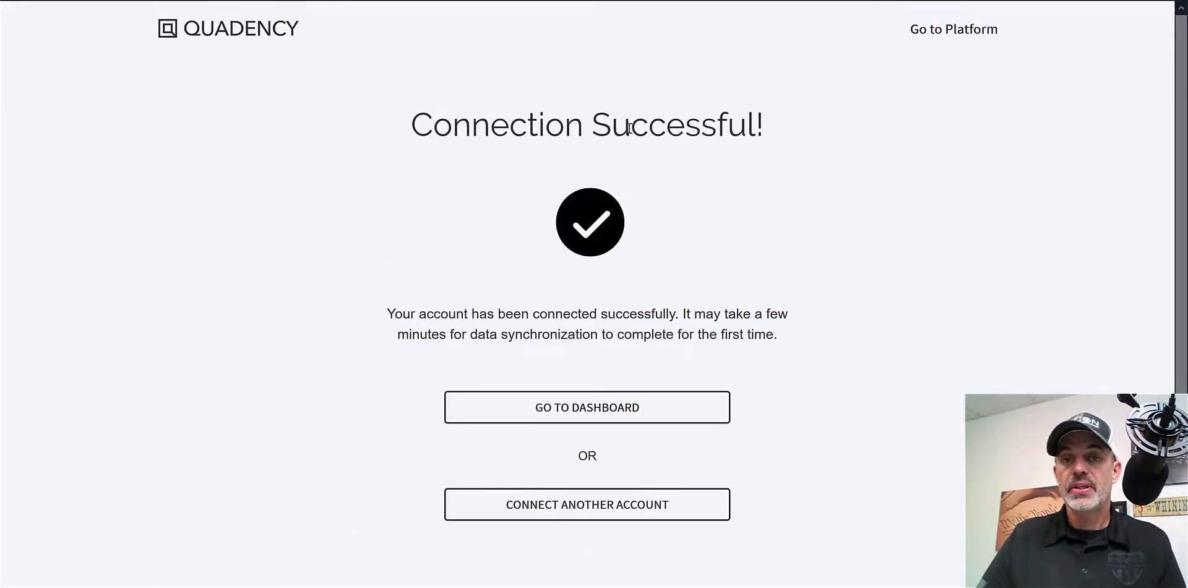
Check the dashboard and portfolio balances, then open the Coinbase Pro BTC/USD trade page
left_click(613, 407)
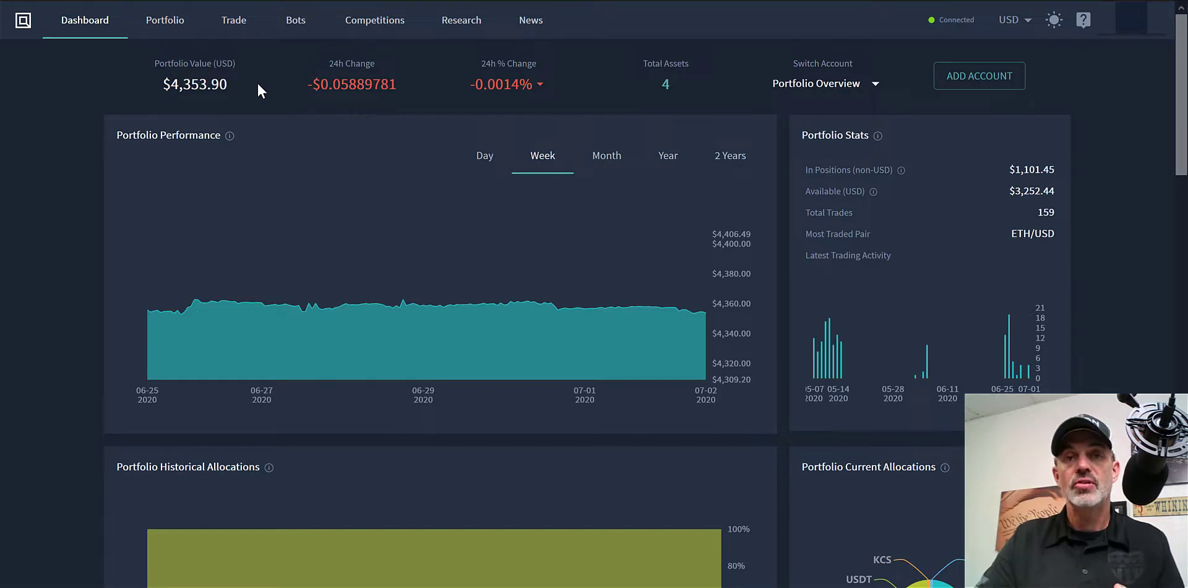
left_click(164, 21)
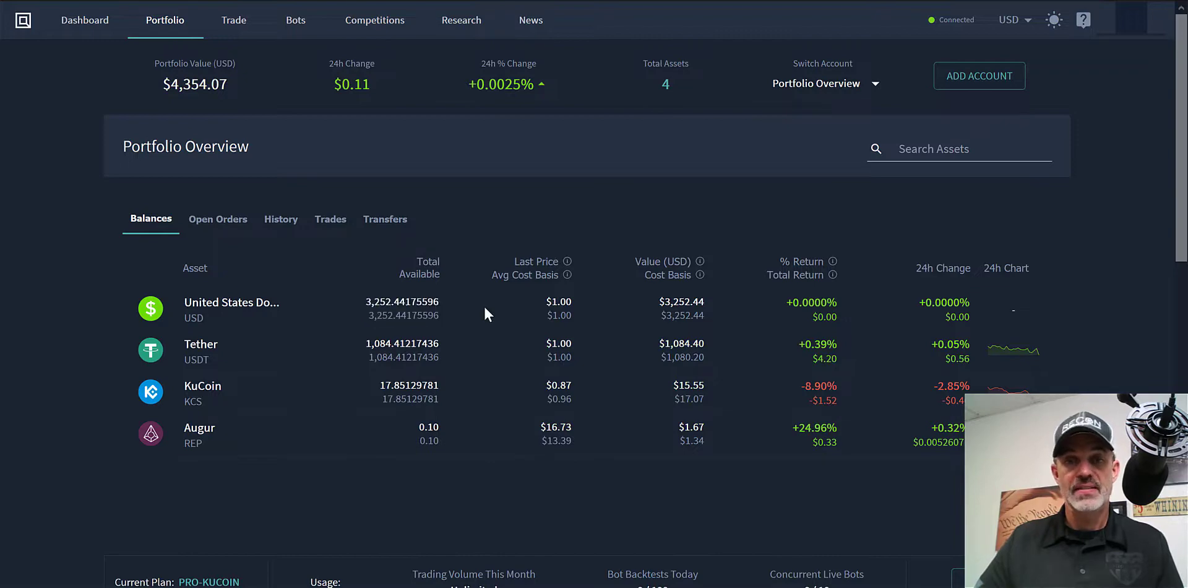
left_click_drag(484, 305, 470, 440)
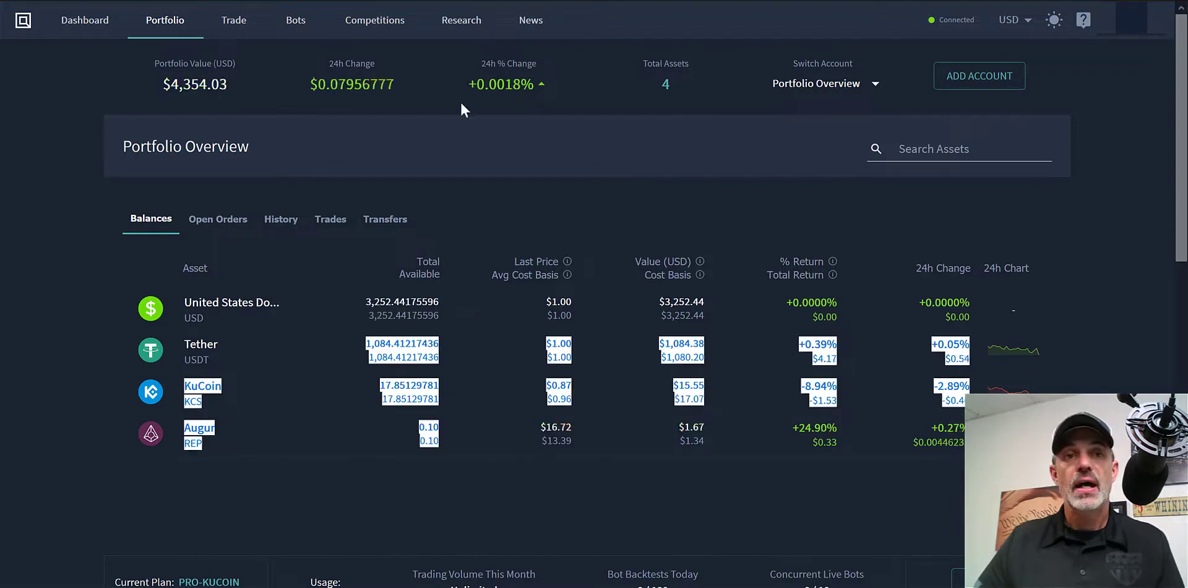
left_click(235, 21)
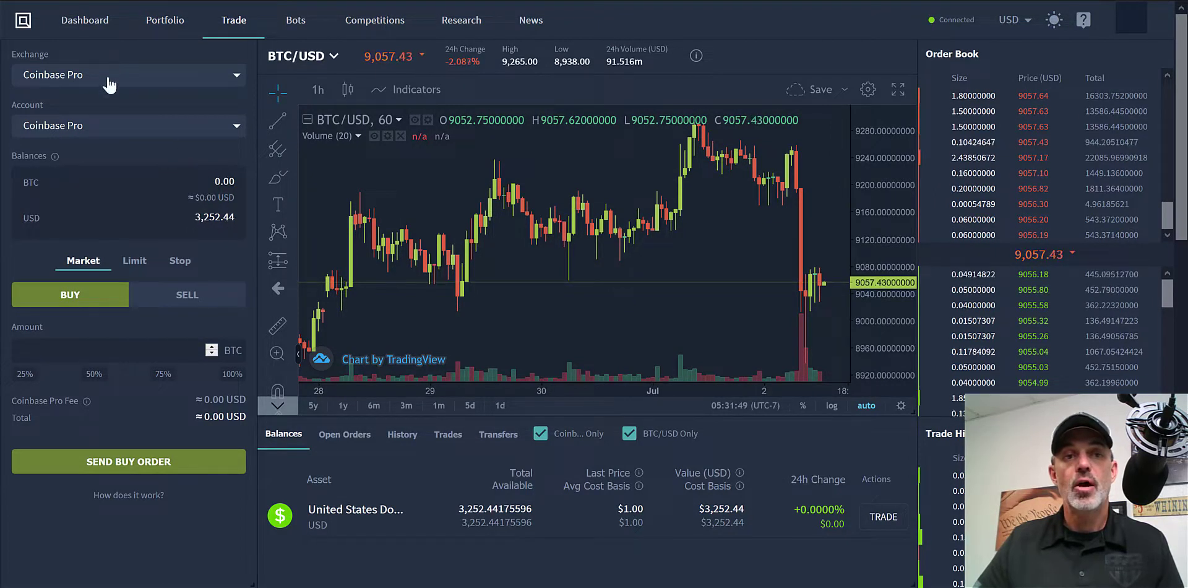
Change the market to XTZ/USD, then measure and pan across the price chart
left_click(334, 58)
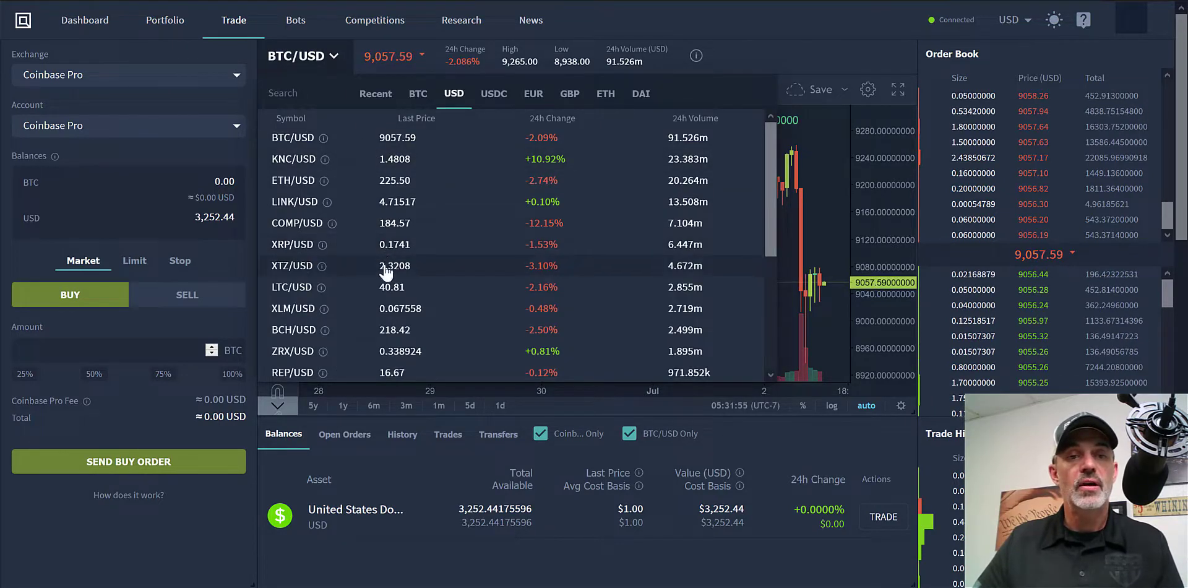
left_click(287, 266)
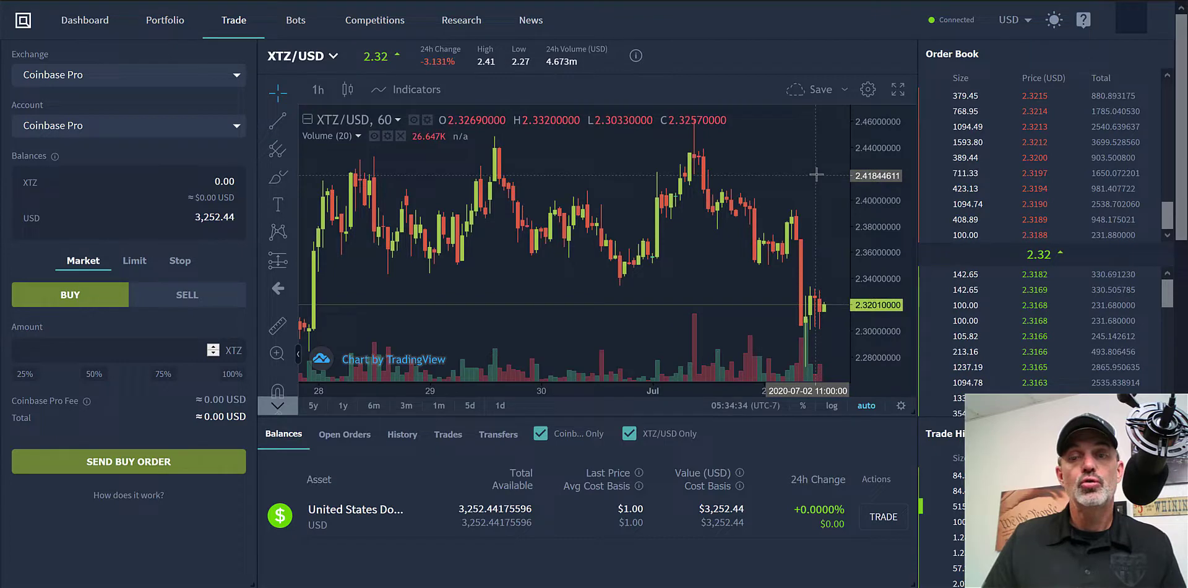
left_click(807, 290, "shift")
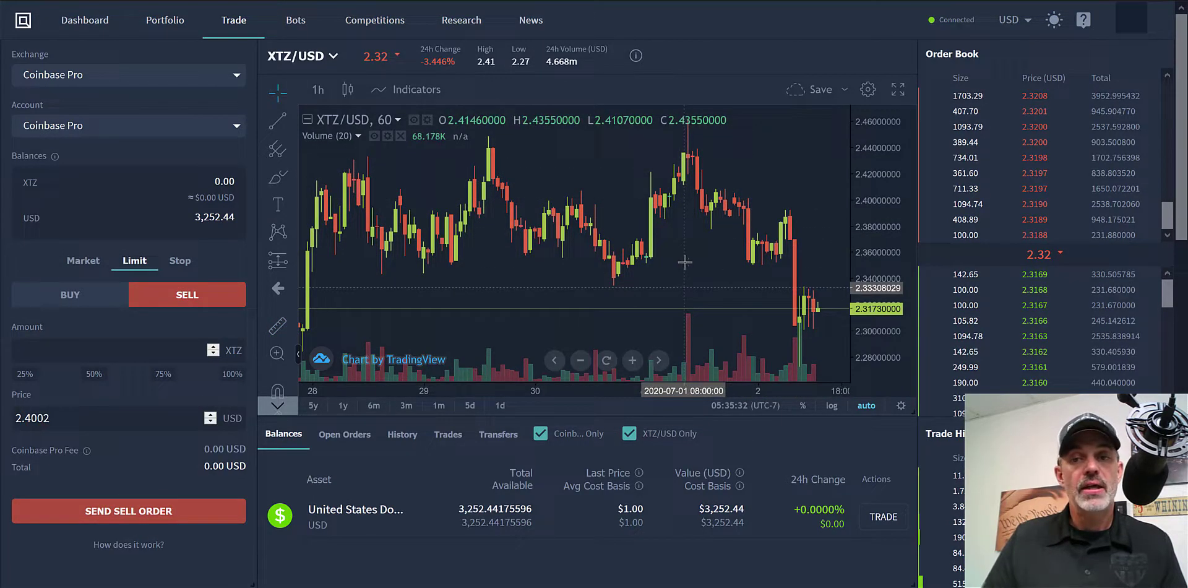
left_click_drag(690, 275, 712, 274)
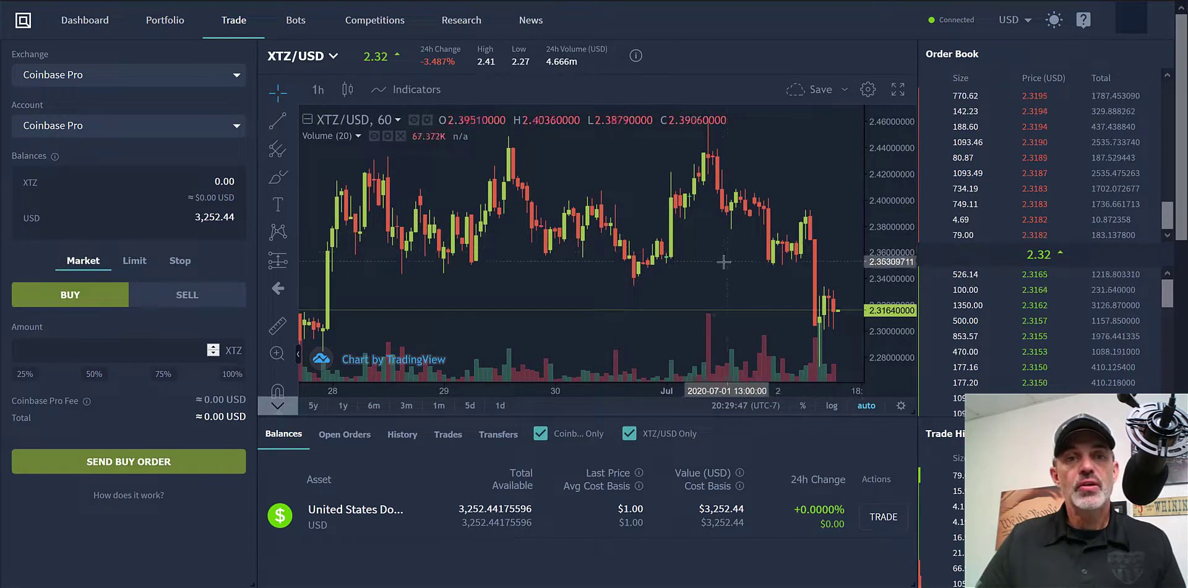
Switch to the KuCoin exchange and select the ADA/USDT market
left_click(239, 79)
left_click(190, 195)
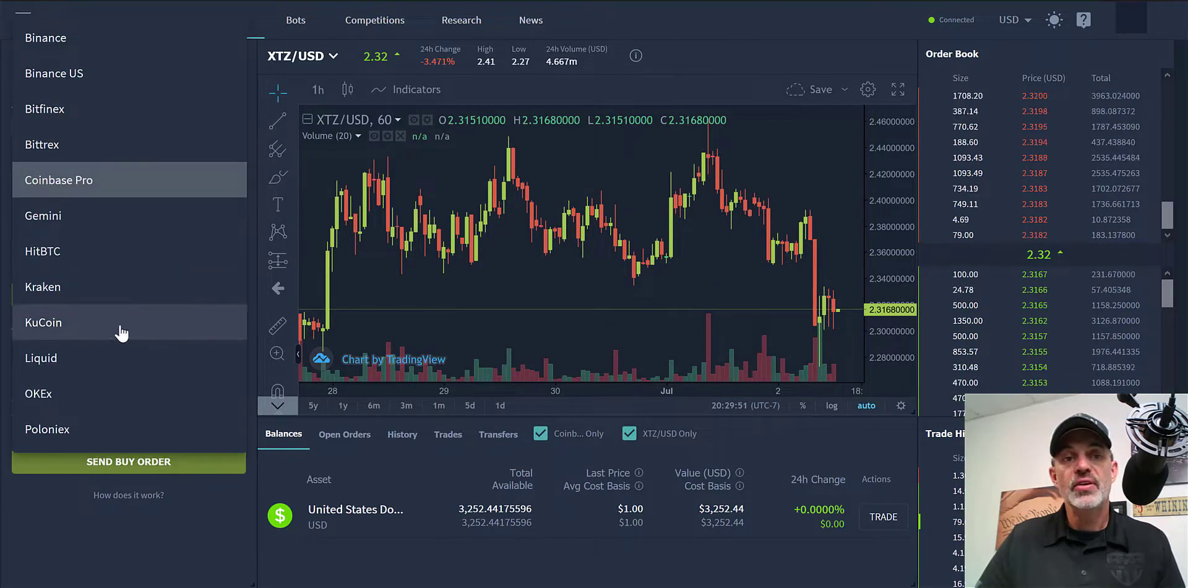
left_click(121, 334)
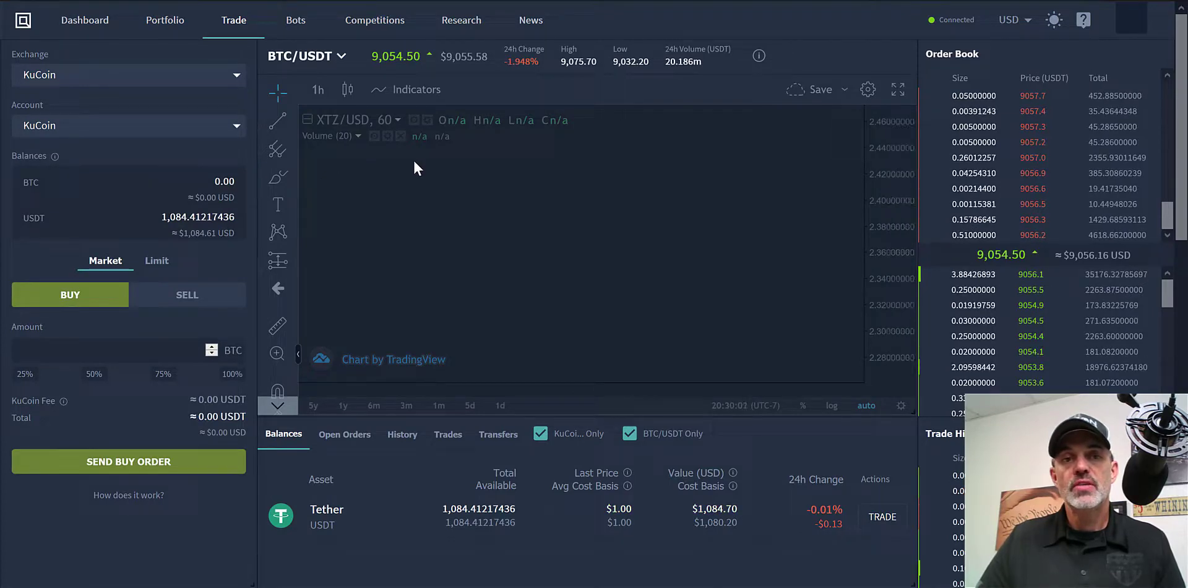
left_click(342, 59)
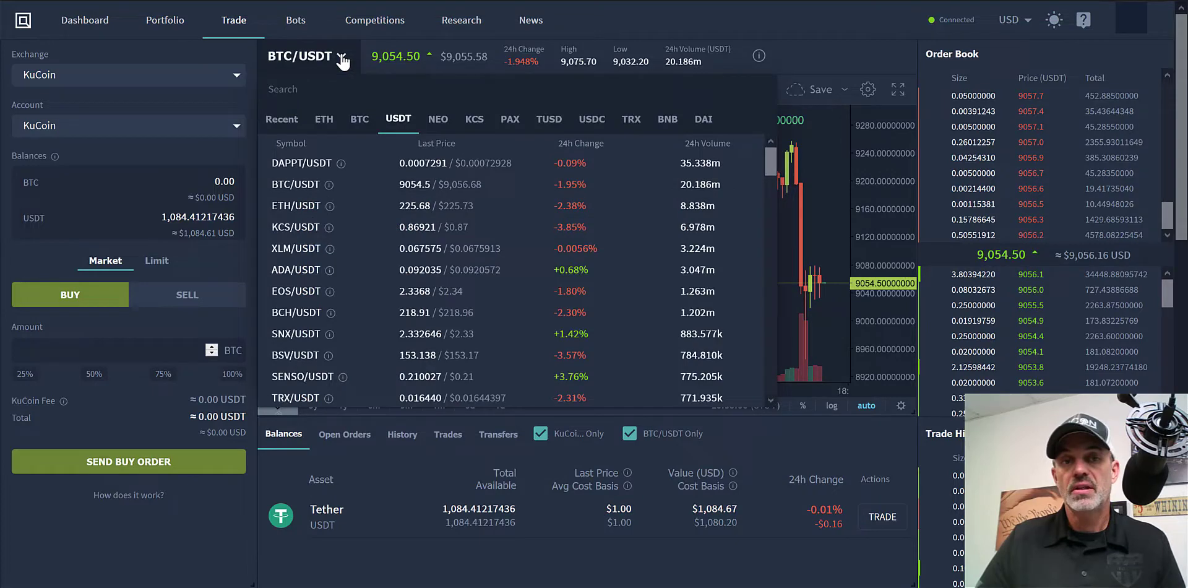
left_click(308, 272)
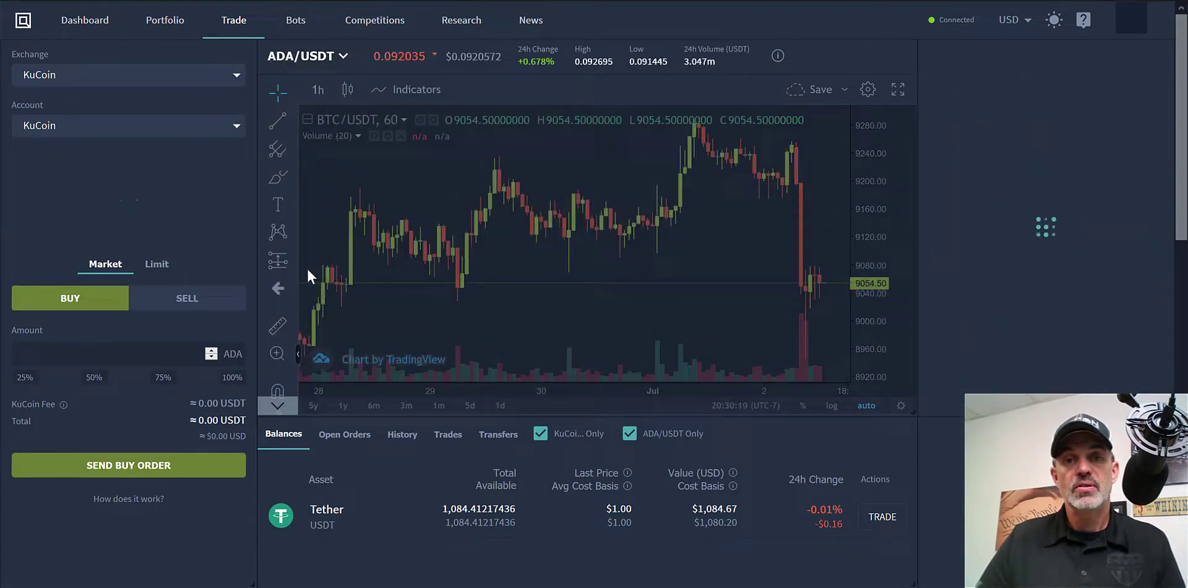